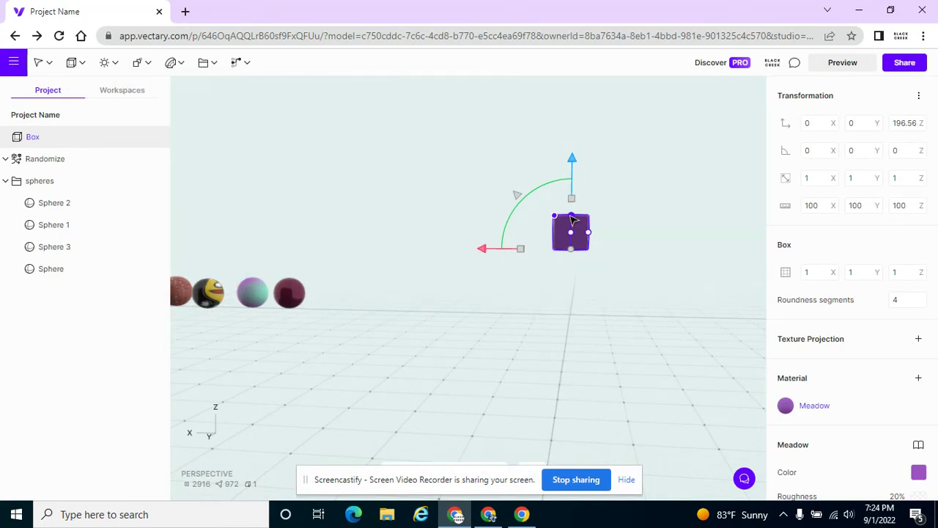
Step: Flatten the purple box so its Z size reads 57 instead of 100
{"action": "left_click_drag", "start_coordinate": [573, 220], "coordinate": [572, 231]}
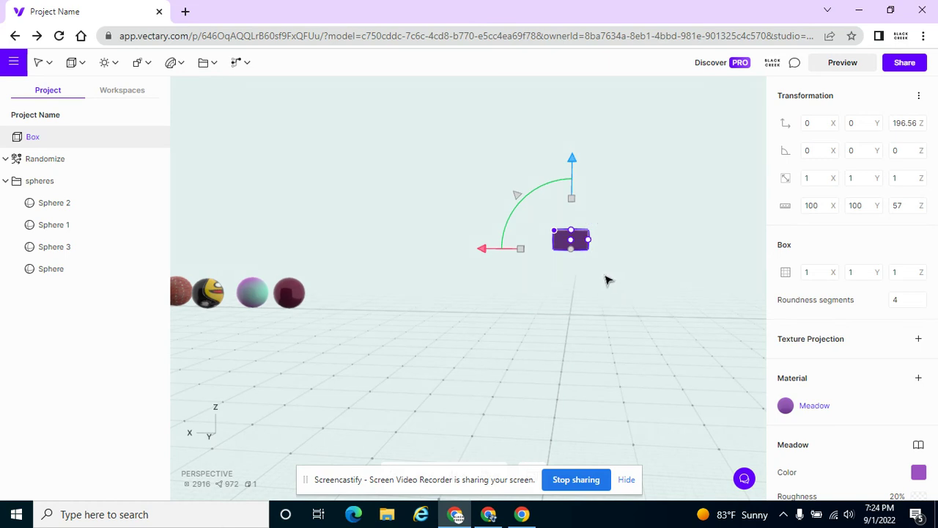
{"action": "left_click_drag", "start_coordinate": [607, 279], "coordinate": [599, 274]}
Step: Add an Array Linear modifier to the box and set its Count to 6
{"action": "left_click", "coordinate": [143, 65]}
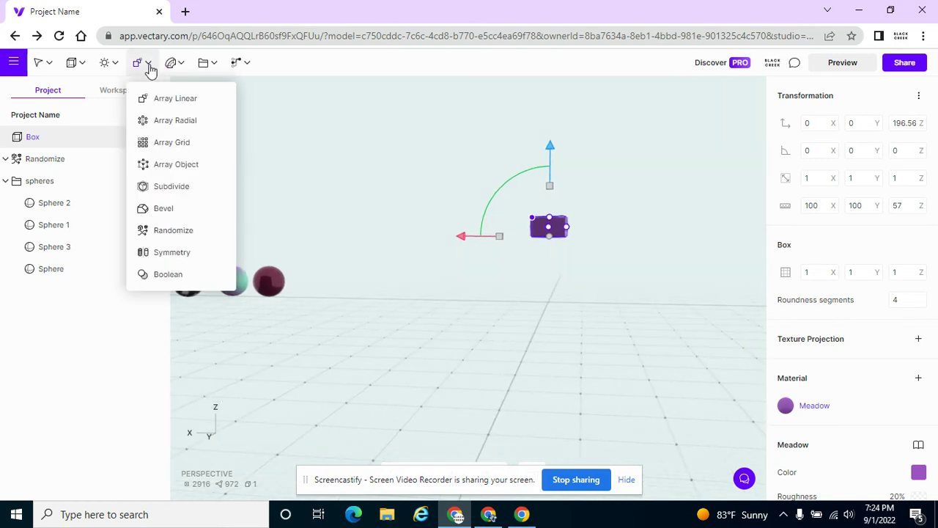
{"action": "left_click", "coordinate": [193, 101]}
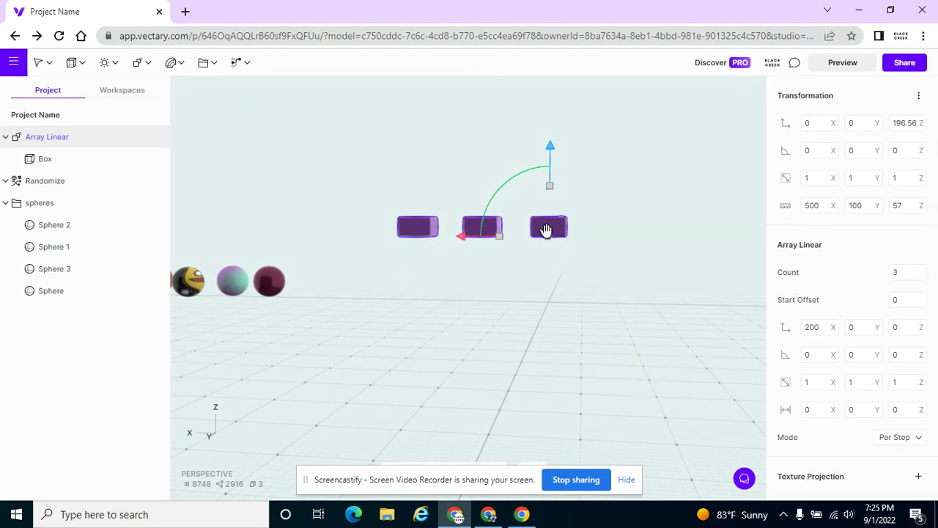
{"action": "left_click", "coordinate": [906, 275]}
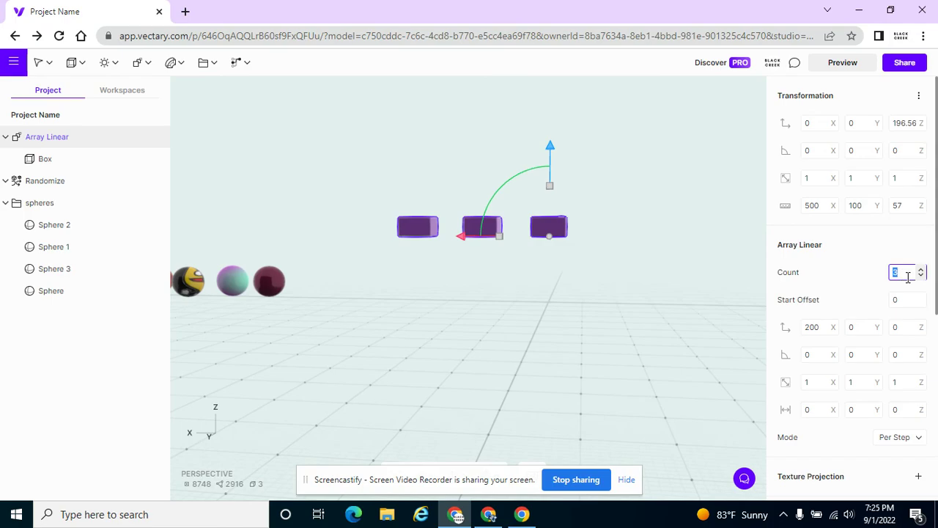
{"action": "key", "text": "Up"}
{"action": "key", "text": "Up"}
{"action": "key", "text": "Up"}
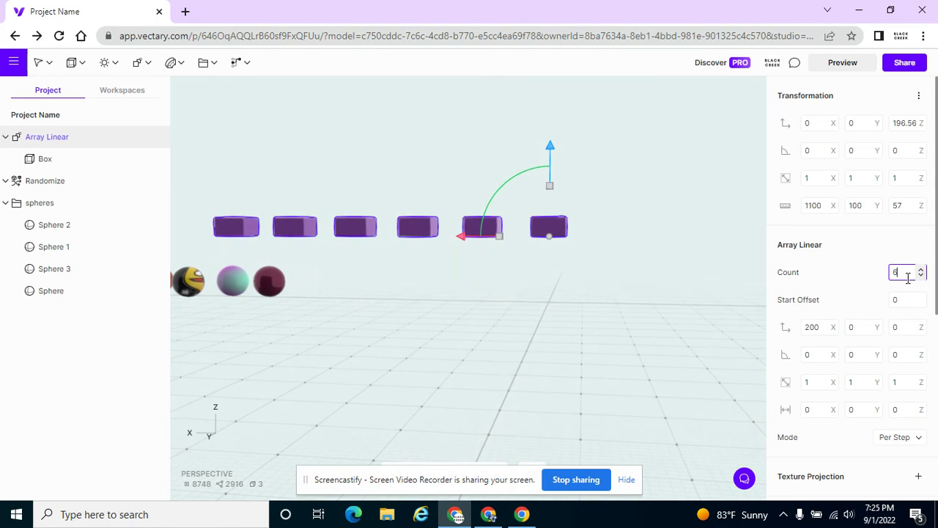
{"action": "key", "text": "Up"}
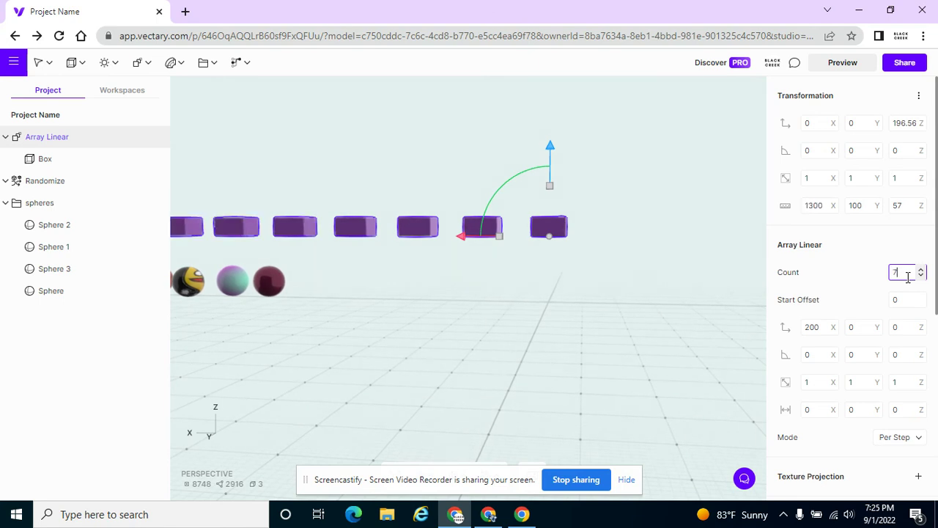
{"action": "key", "text": "Down"}
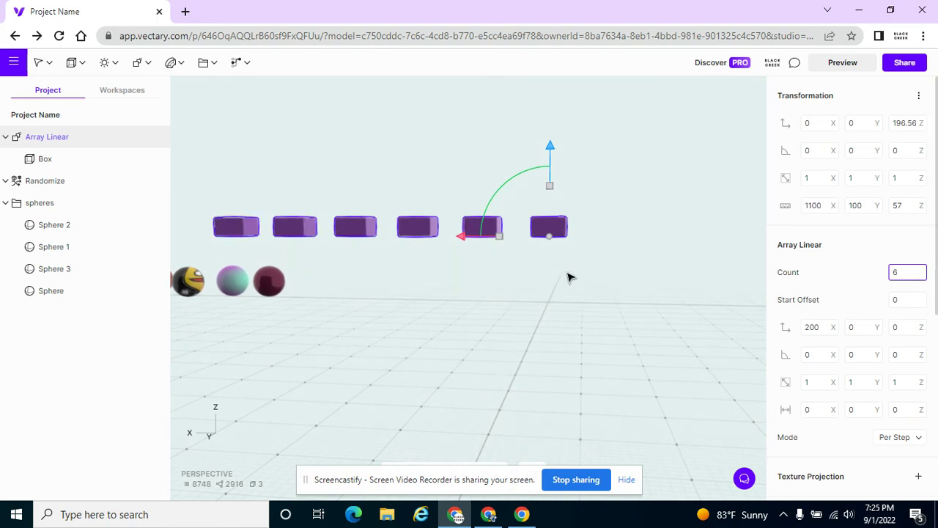
Step: Set the array offsets so each copy steps 187 along X and 3 up in Z
{"action": "left_click_drag", "start_coordinate": [559, 274], "coordinate": [595, 286]}
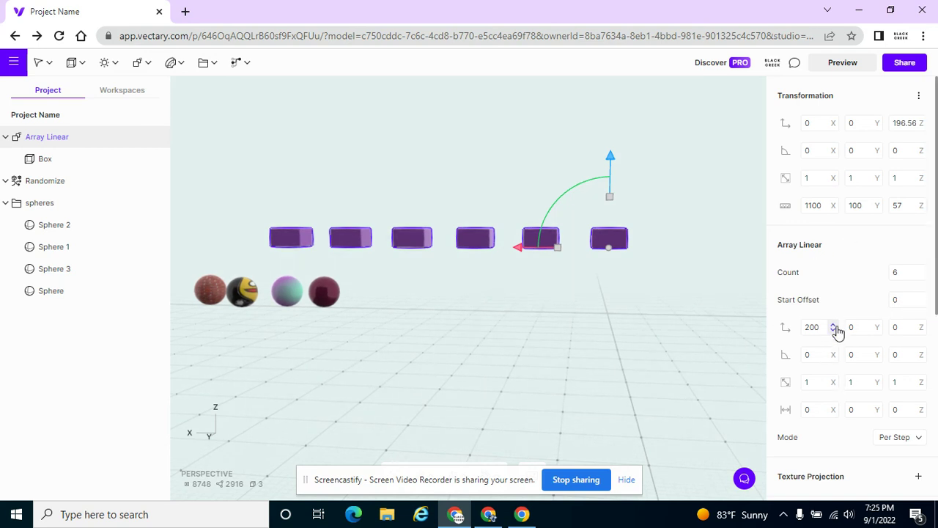
{"action": "mouse_move", "coordinate": [832, 329]}
{"action": "left_mouse_down"}
{"action": "mouse_move", "coordinate": [850, 385]}
{"action": "mouse_move", "coordinate": [848, 338]}
{"action": "mouse_move", "coordinate": [779, 243]}
{"action": "mouse_move", "coordinate": [834, 329]}
{"action": "left_mouse_up"}
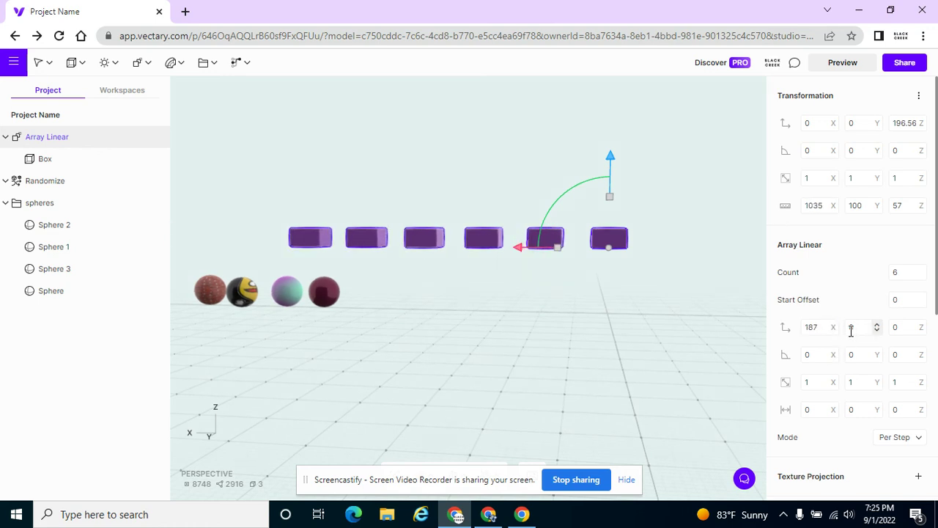
{"action": "left_click_drag", "start_coordinate": [469, 280], "coordinate": [863, 312]}
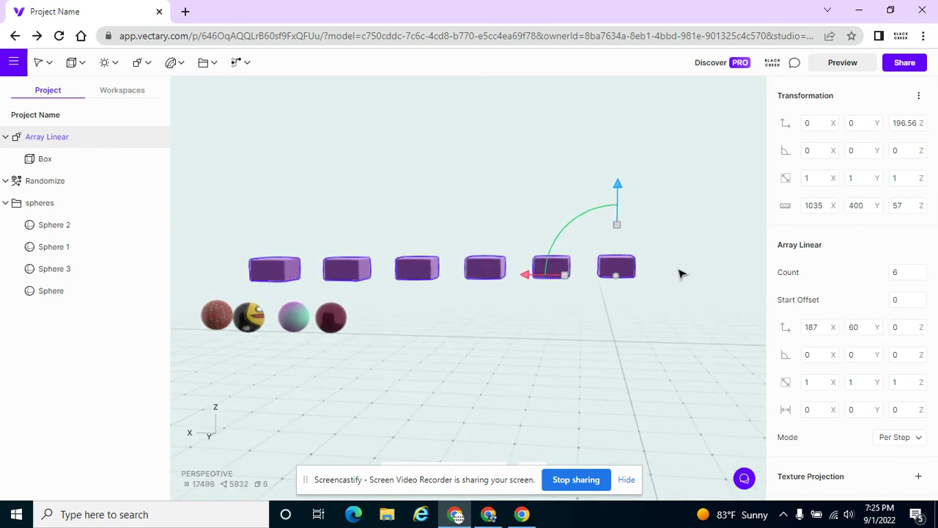
{"action": "right_click", "coordinate": [613, 330]}
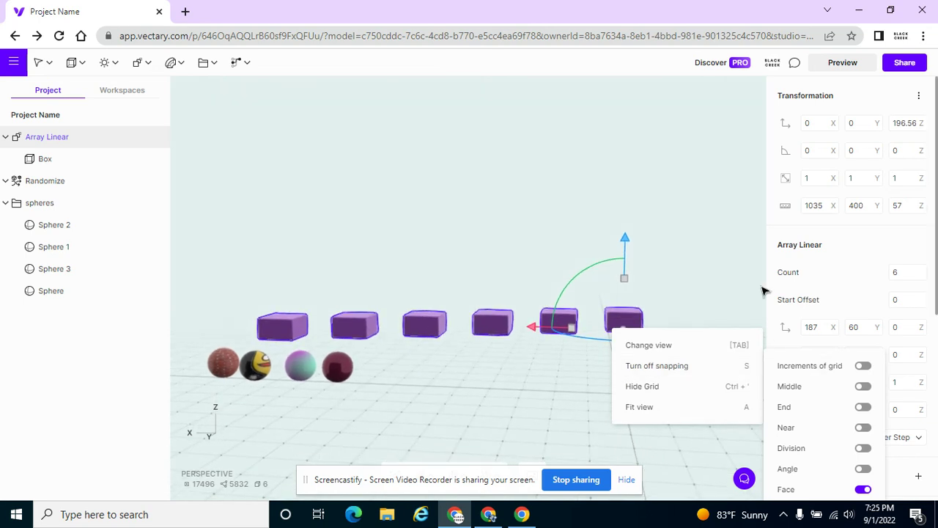
{"action": "left_click", "coordinate": [749, 342]}
{"action": "left_click", "coordinate": [623, 325]}
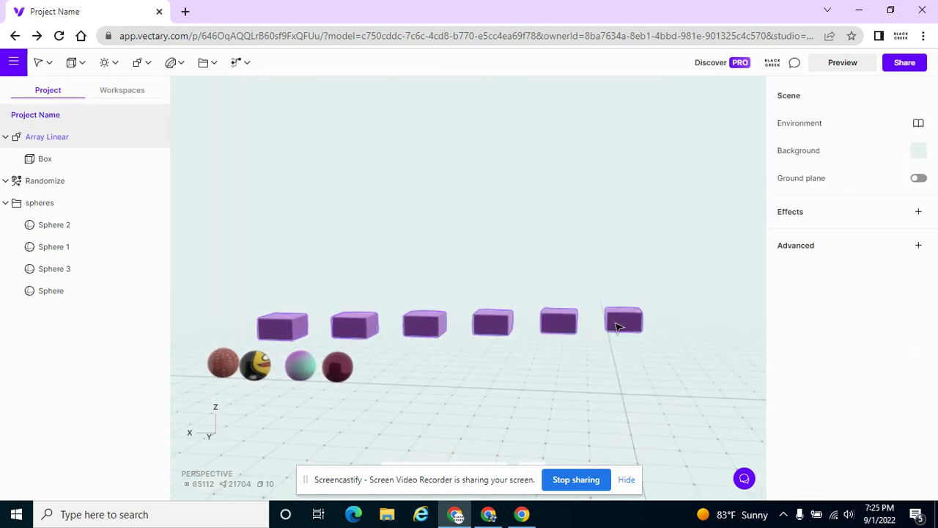
{"action": "left_click", "coordinate": [921, 328]}
{"action": "left_click_drag", "start_coordinate": [469, 271], "coordinate": [693, 322]}
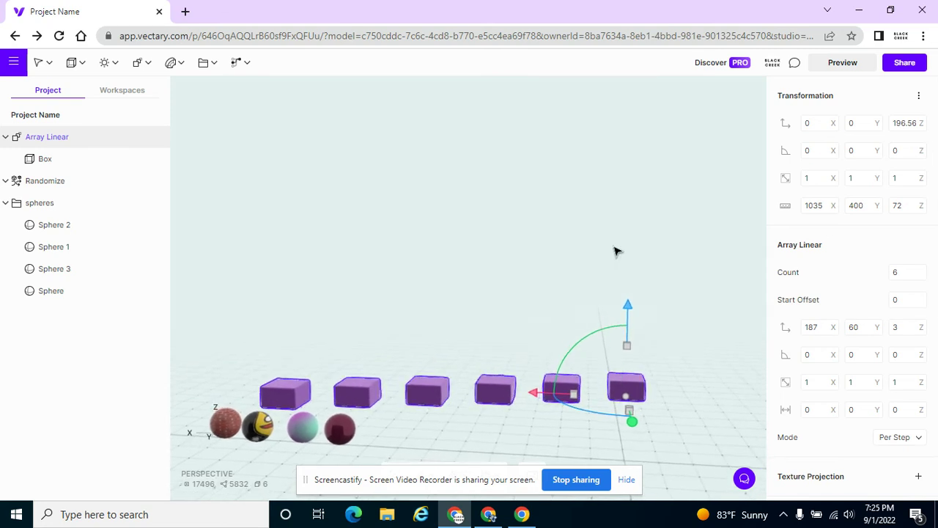
Step: Reset the Y offset to 0 and rotate each successive copy 23 around X
{"action": "left_click_drag", "start_coordinate": [613, 251], "coordinate": [604, 295]}
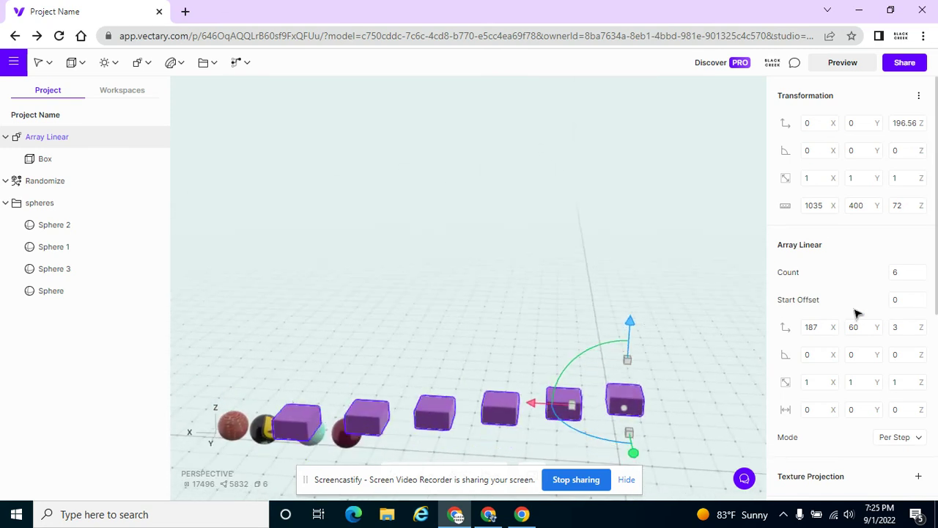
{"action": "left_click_drag", "start_coordinate": [854, 327], "coordinate": [875, 329]}
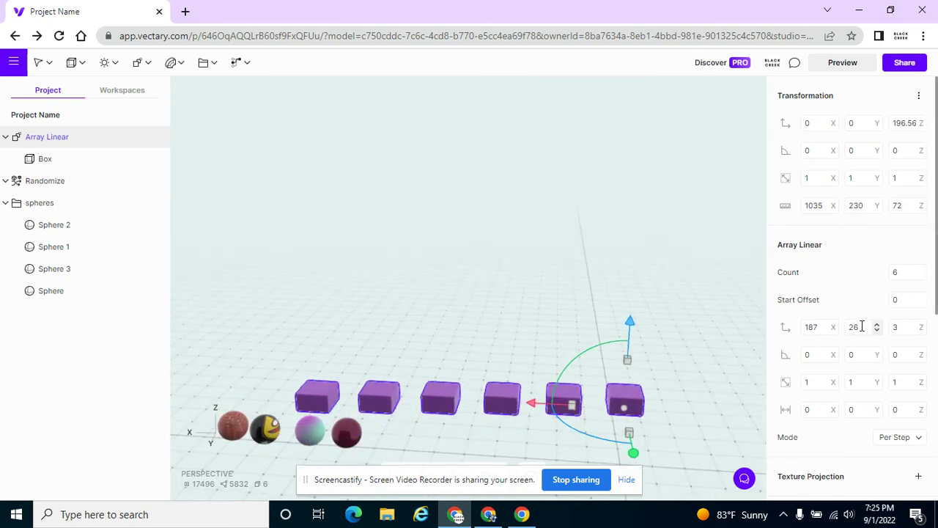
{"action": "left_click", "coordinate": [860, 327]}
{"action": "key", "text": "Return"}
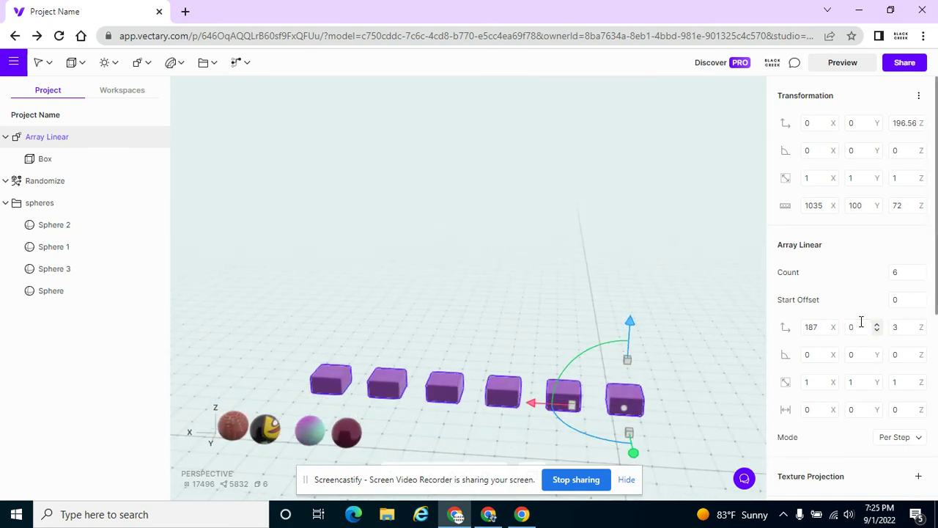
{"action": "left_click_drag", "start_coordinate": [831, 350], "coordinate": [467, 273]}
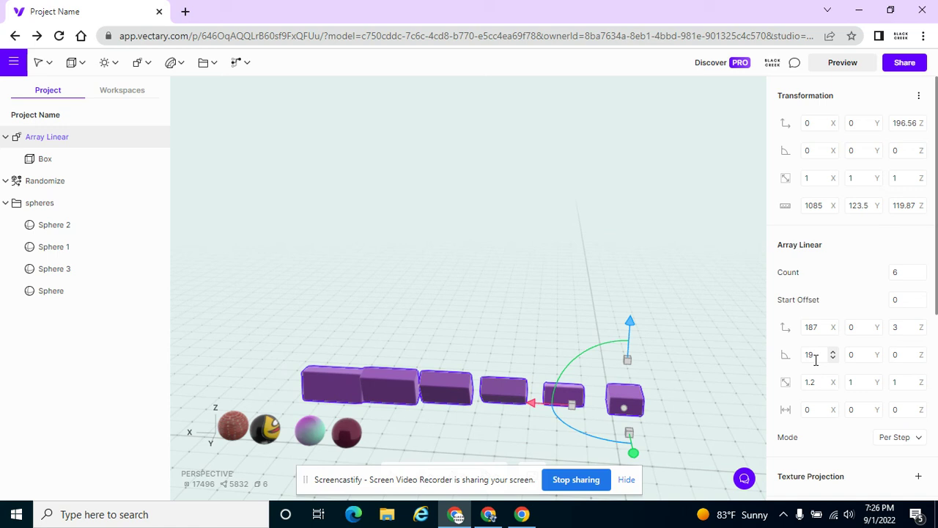
Step: Clear the X rotation, try scale X 1.2 and extra spacing, then undo the trials
{"action": "left_click", "coordinate": [826, 354]}
{"action": "key", "text": "Return"}
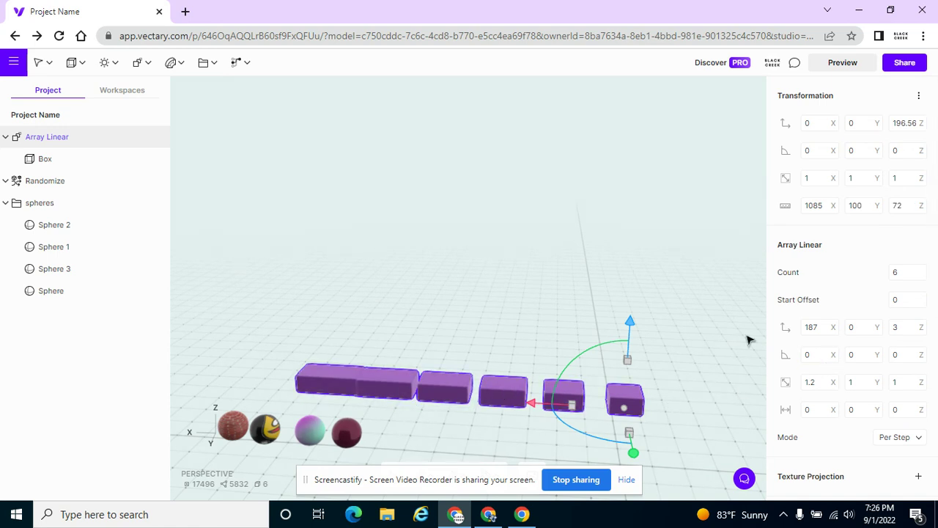
{"action": "left_click_drag", "start_coordinate": [832, 327], "coordinate": [820, 283]}
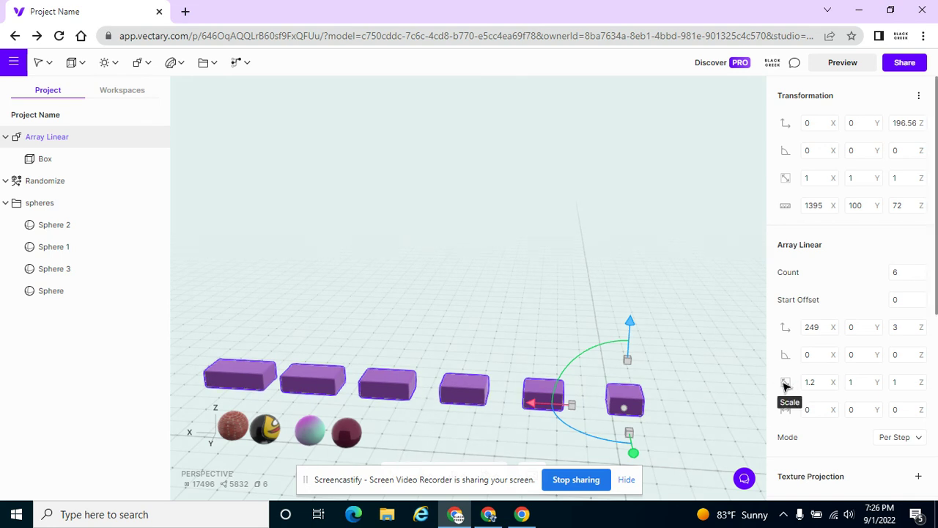
{"action": "left_click_drag", "start_coordinate": [831, 420], "coordinate": [863, 412]}
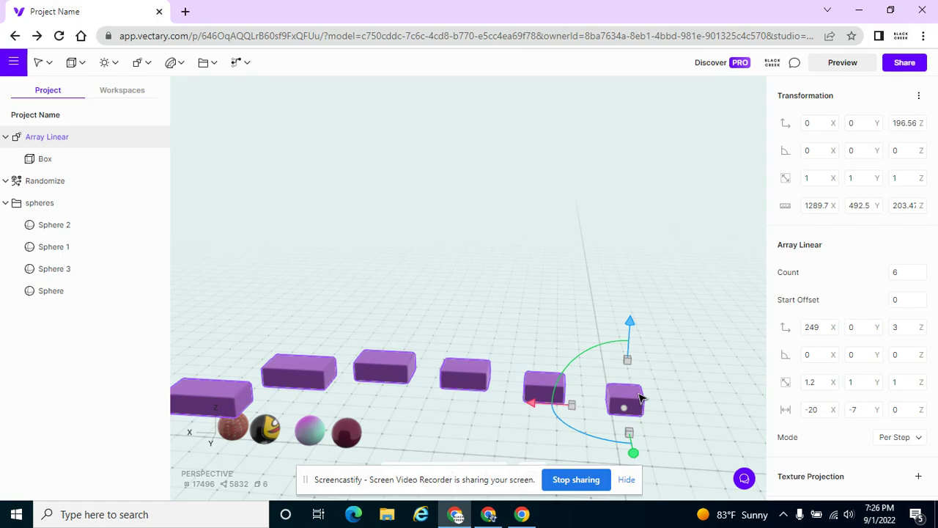
{"action": "key", "text": "ctrl+z"}
{"action": "key", "text": "ctrl+z"}
{"action": "key", "text": "ctrl+z"}
{"action": "key", "text": "ctrl+z"}
{"action": "key", "text": "ctrl+z"}
{"action": "key", "text": "ctrl+z"}
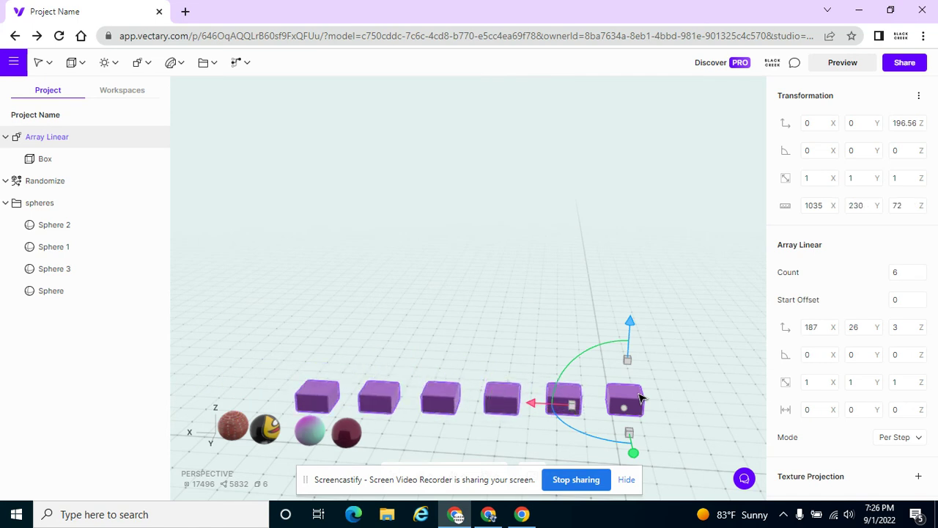
Step: Undo back to the single box, raise it along Z, and add an Array Radial modifier
{"action": "key", "text": "ctrl+z"}
{"action": "key", "text": "ctrl+z"}
{"action": "key", "text": "ctrl+z"}
{"action": "key", "text": "ctrl+z"}
{"action": "key", "text": "ctrl+z"}
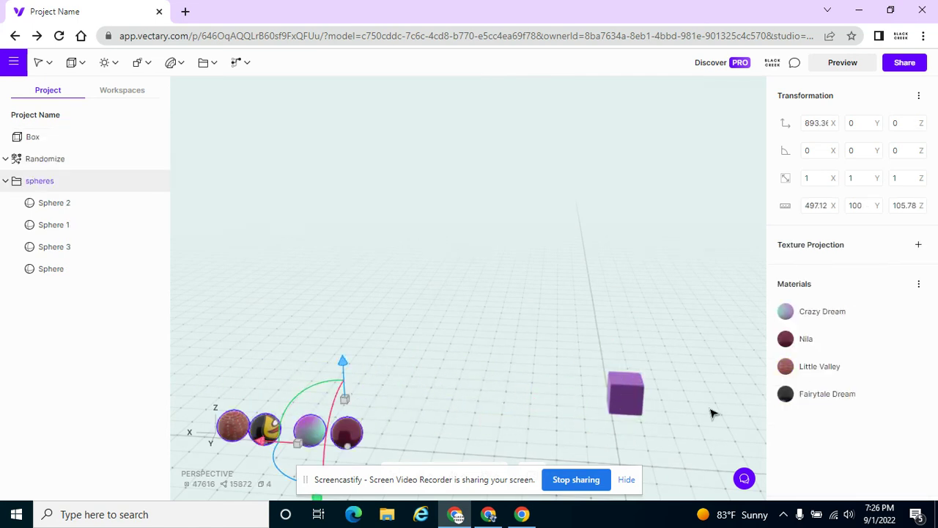
{"action": "left_click", "coordinate": [636, 392]}
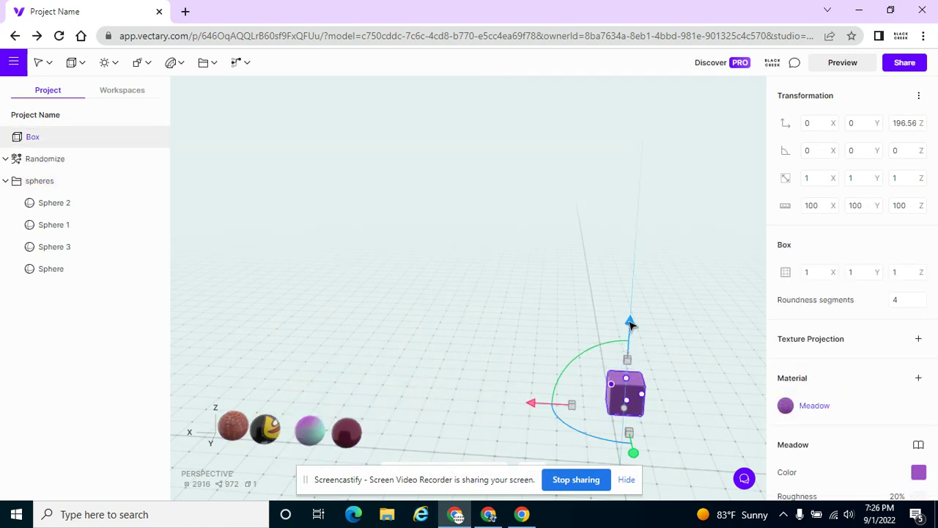
{"action": "left_click_drag", "start_coordinate": [631, 323], "coordinate": [610, 249]}
{"action": "mouse_move", "coordinate": [132, 68]}
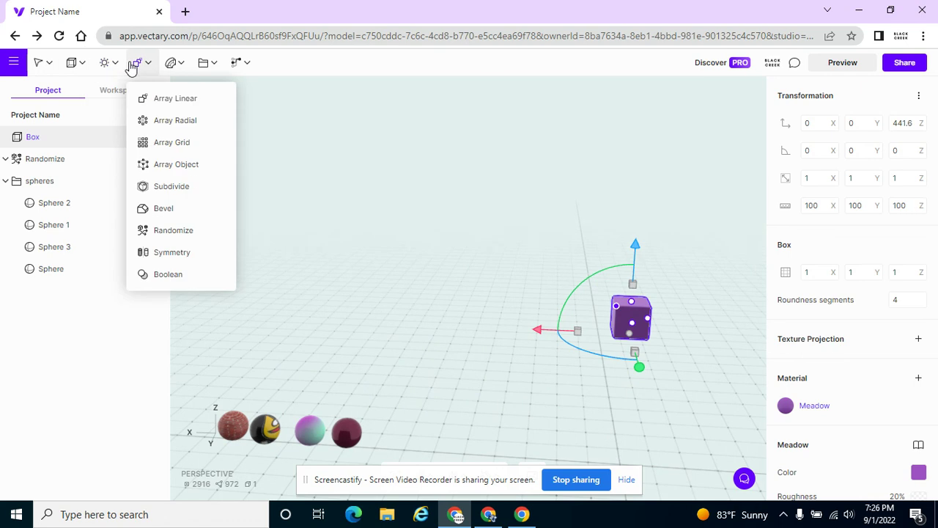
{"action": "left_click", "coordinate": [169, 121]}
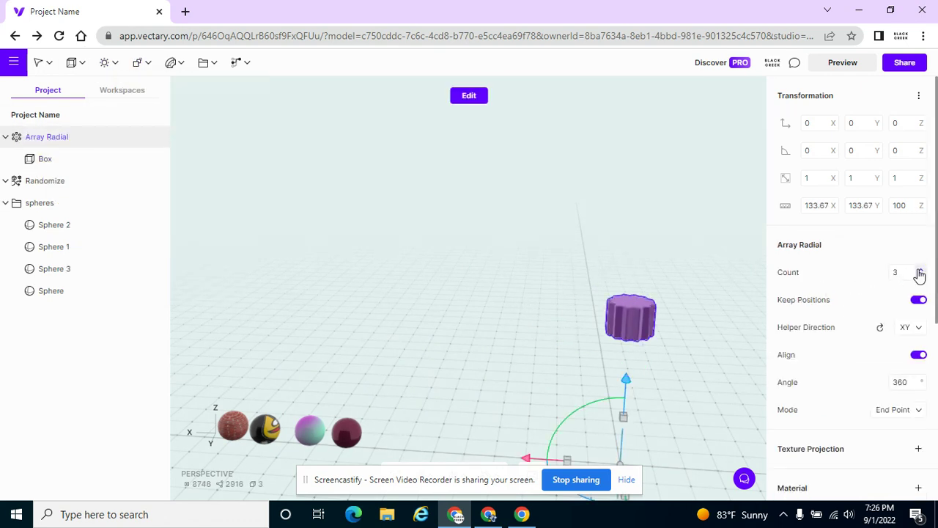
Step: Turn off Keep Positions in Array Radial and raise its Count to 5
{"action": "left_click_drag", "start_coordinate": [652, 285], "coordinate": [530, 279]}
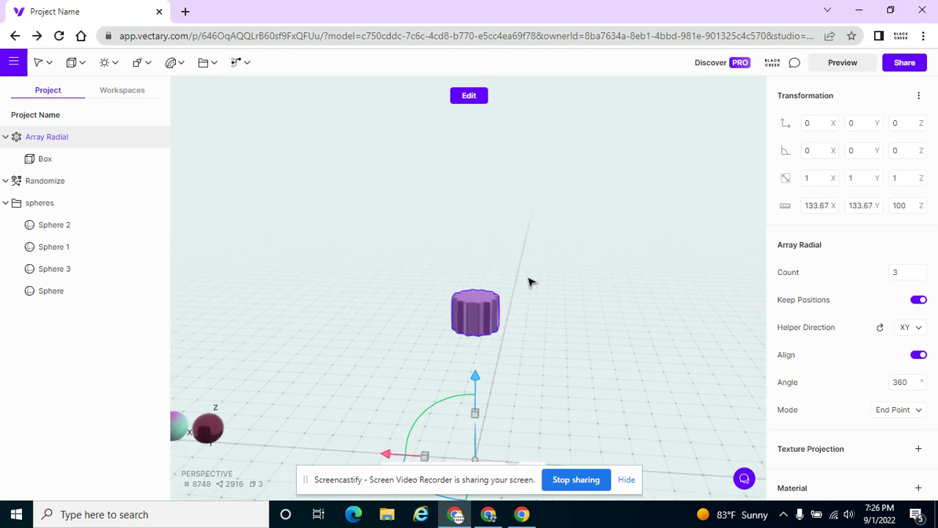
{"action": "left_click", "coordinate": [919, 301]}
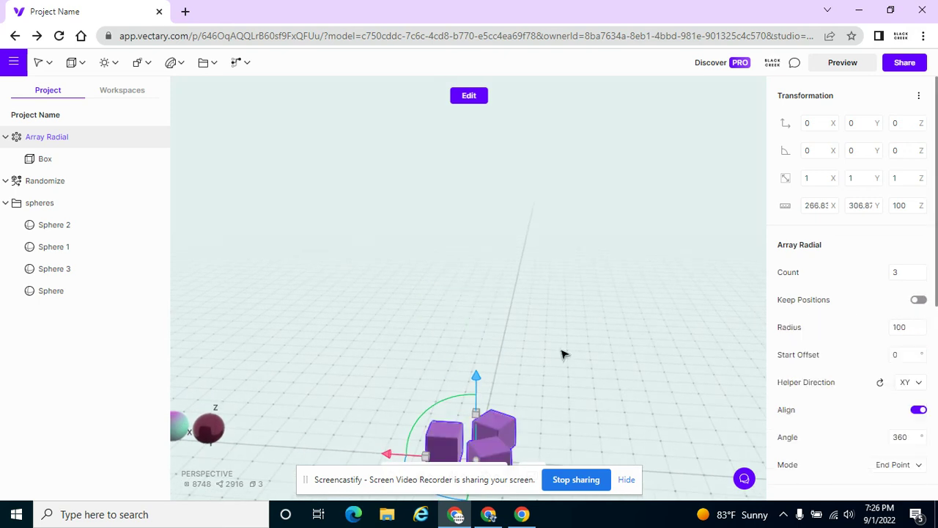
{"action": "scroll", "coordinate": [557, 346], "scroll_direction": "down", "scroll_amount": 3}
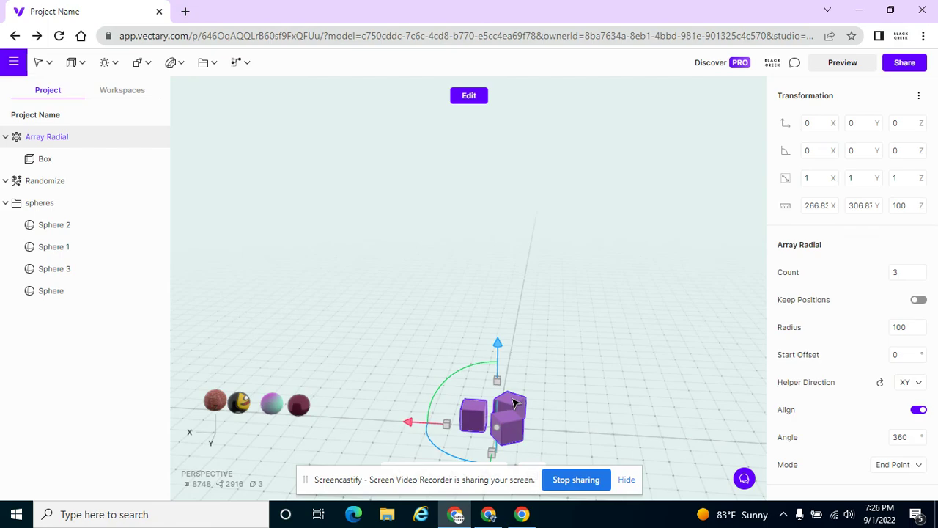
{"action": "double_click", "coordinate": [903, 272]}
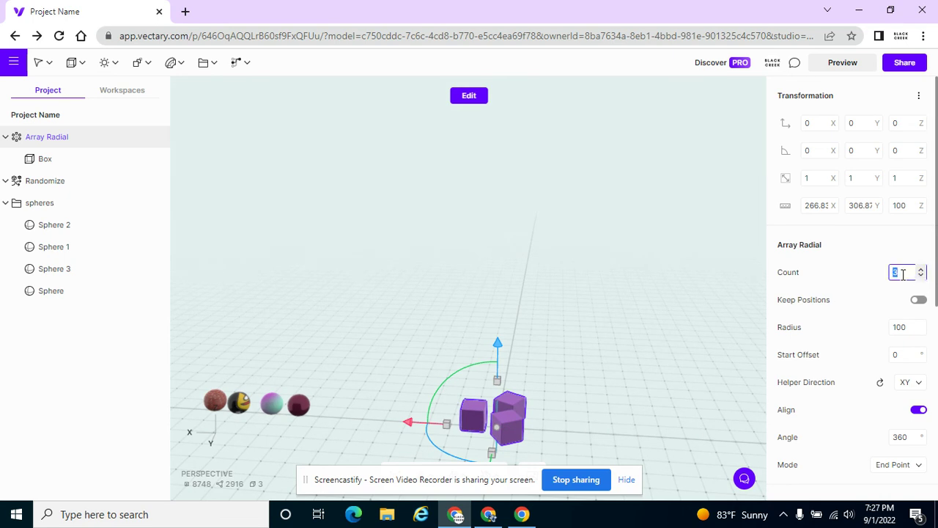
{"action": "key", "text": "Up"}
{"action": "key", "text": "Up"}
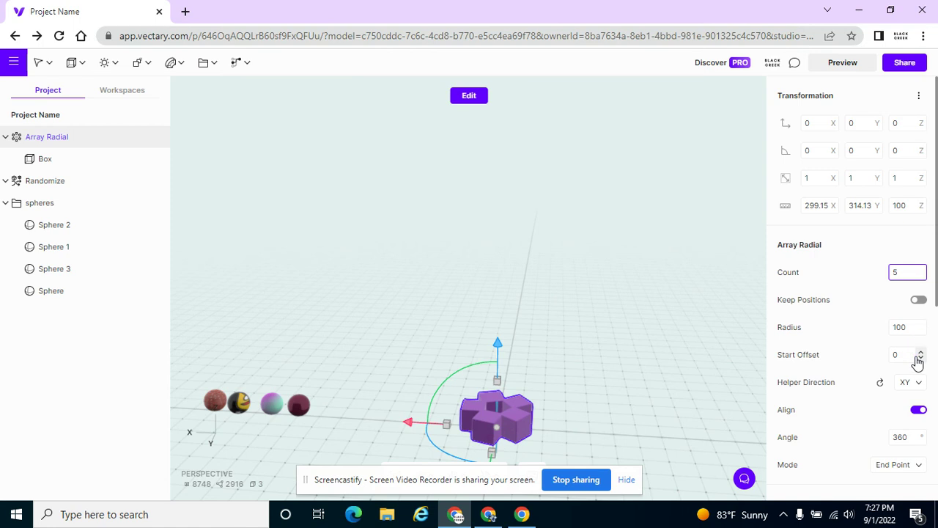
Step: Try XZ and YZ helper directions, settle on XZ, then toggle Keep Positions
{"action": "left_click", "coordinate": [917, 383]}
{"action": "left_click", "coordinate": [913, 402]}
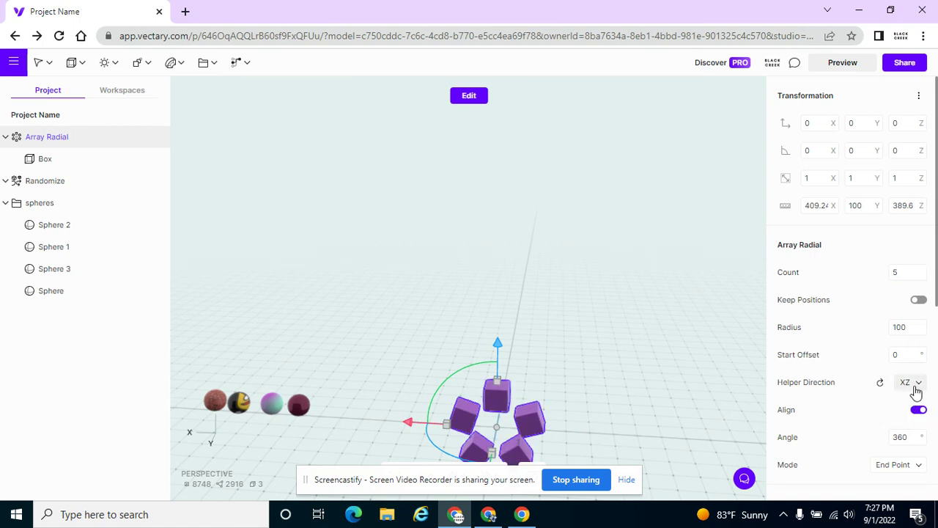
{"action": "left_click", "coordinate": [914, 388]}
{"action": "left_click", "coordinate": [906, 399]}
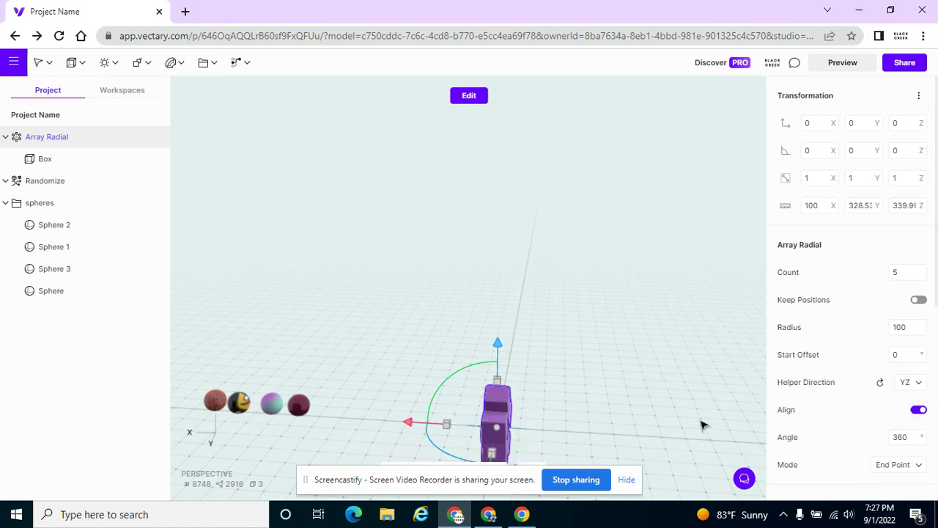
{"action": "left_click_drag", "start_coordinate": [702, 425], "coordinate": [831, 388]}
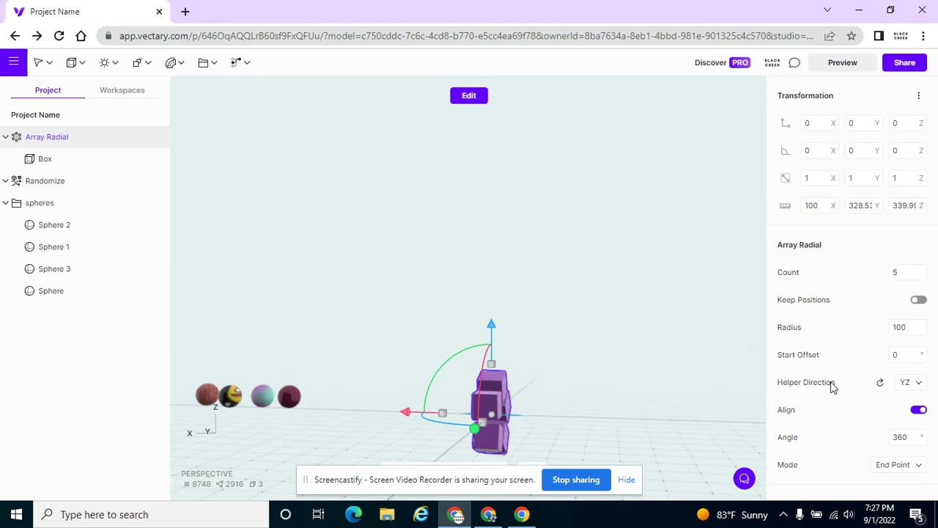
{"action": "left_click", "coordinate": [910, 382]}
{"action": "left_click", "coordinate": [906, 365]}
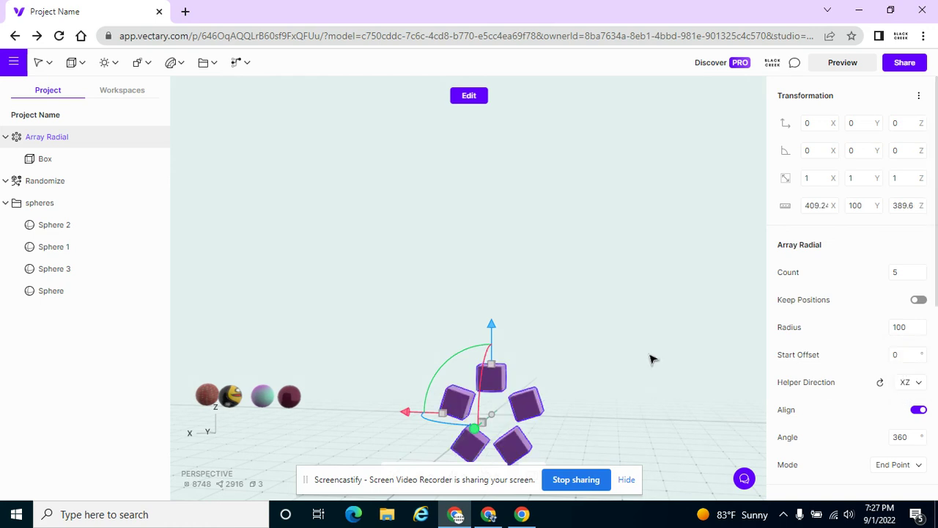
{"action": "left_click_drag", "start_coordinate": [624, 394], "coordinate": [635, 372]}
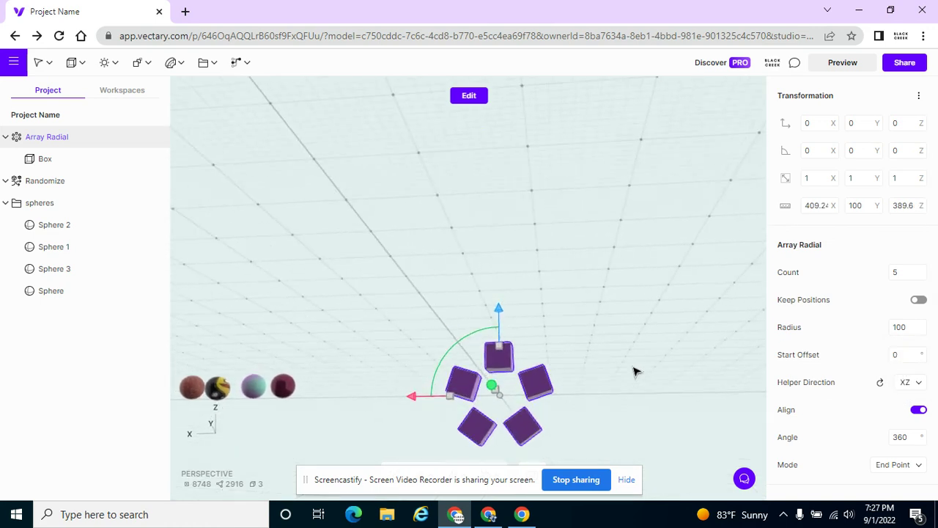
{"action": "left_click", "coordinate": [918, 300]}
{"action": "left_click", "coordinate": [917, 300]}
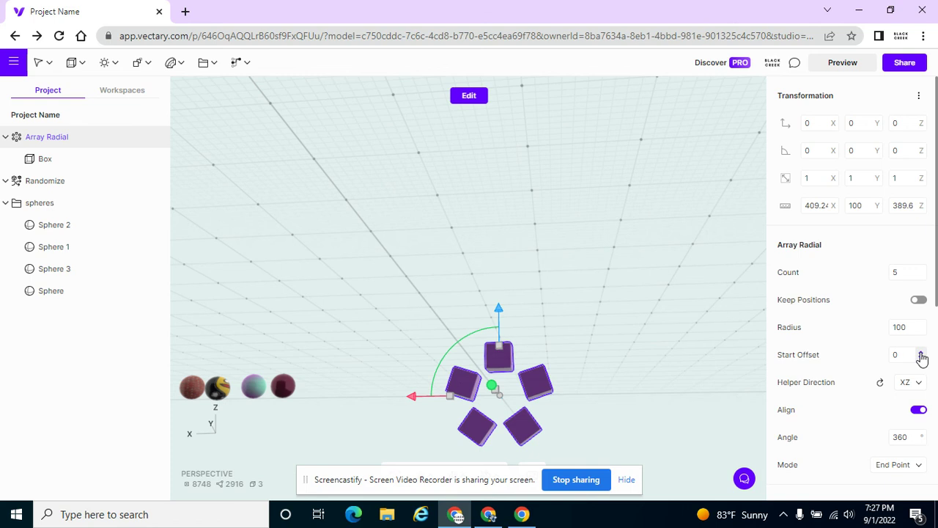
{"action": "left_click", "coordinate": [919, 410]}
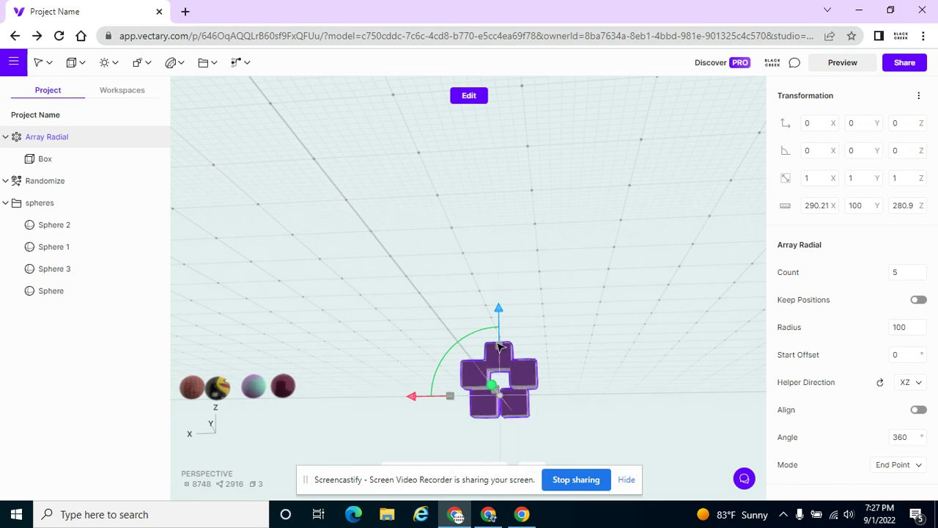
{"action": "left_click", "coordinate": [919, 411]}
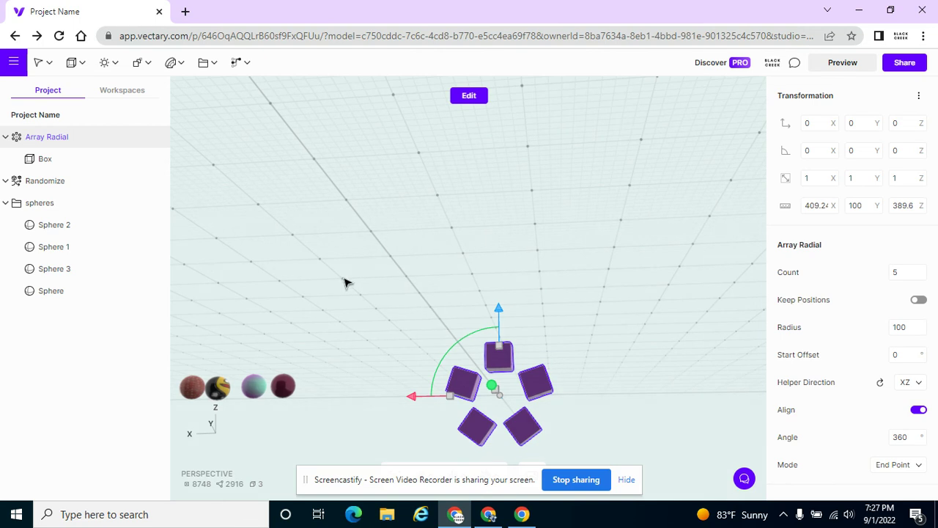
Step: Trial Scale X and Rotation X changes, then undo until the Array Radial is removed
{"action": "left_click_drag", "start_coordinate": [834, 181], "coordinate": [831, 162]}
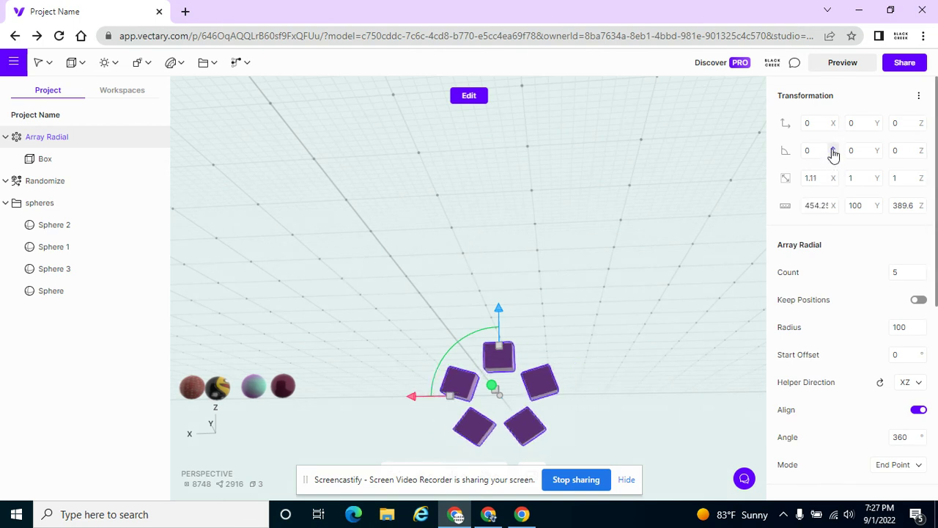
{"action": "mouse_move", "coordinate": [833, 150]}
{"action": "left_mouse_down"}
{"action": "mouse_move", "coordinate": [833, 139]}
{"action": "mouse_move", "coordinate": [834, 166]}
{"action": "mouse_move", "coordinate": [832, 99]}
{"action": "mouse_move", "coordinate": [831, 160]}
{"action": "left_mouse_up"}
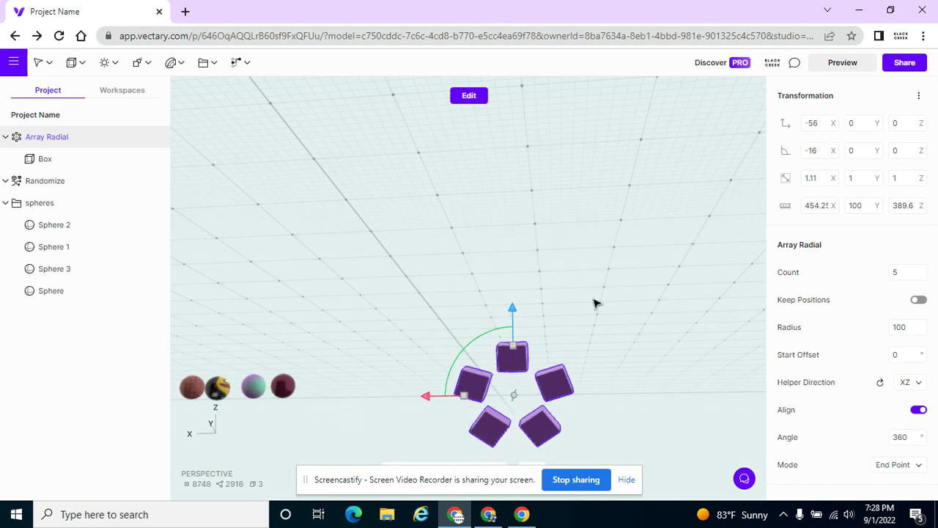
{"action": "left_click_drag", "start_coordinate": [596, 304], "coordinate": [599, 278]}
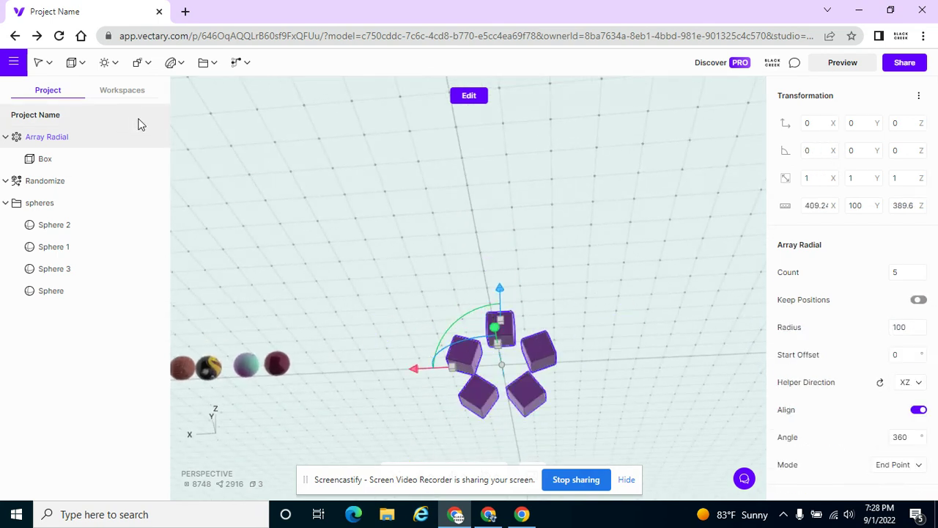
{"action": "key", "text": "ctrl+z"}
{"action": "key", "text": "ctrl+z"}
{"action": "key", "text": "ctrl+z"}
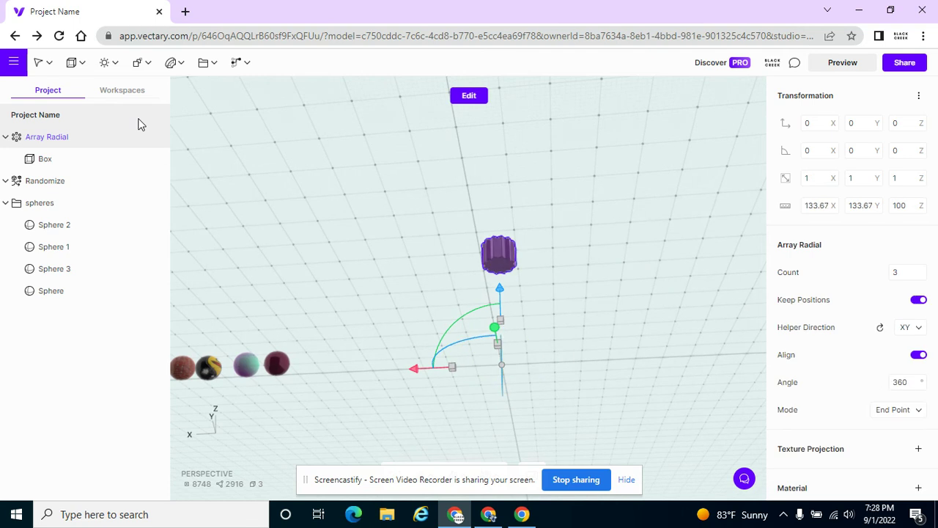
{"action": "key", "text": "ctrl+z"}
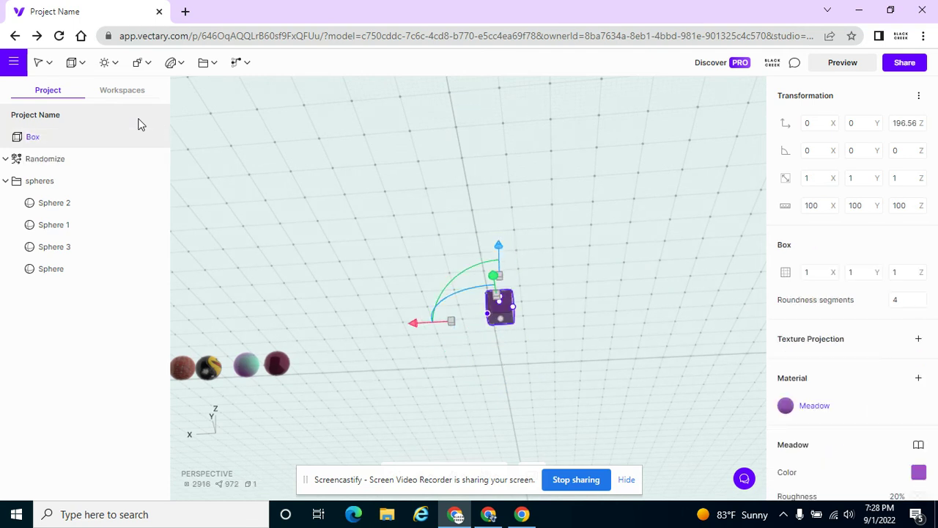
{"action": "left_click", "coordinate": [140, 63]}
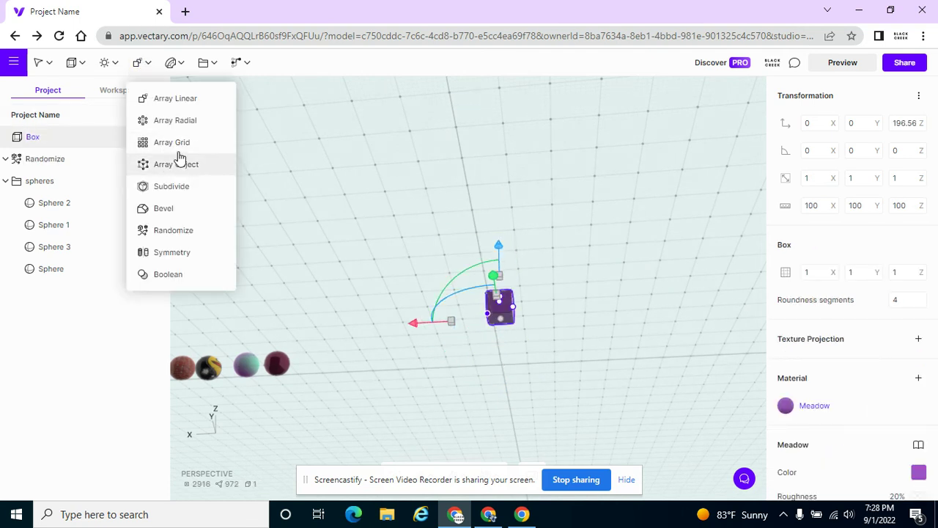
Step: Add an Array Grid to the box, making a 3×3×3 block of 27 cubes
{"action": "left_click", "coordinate": [207, 149]}
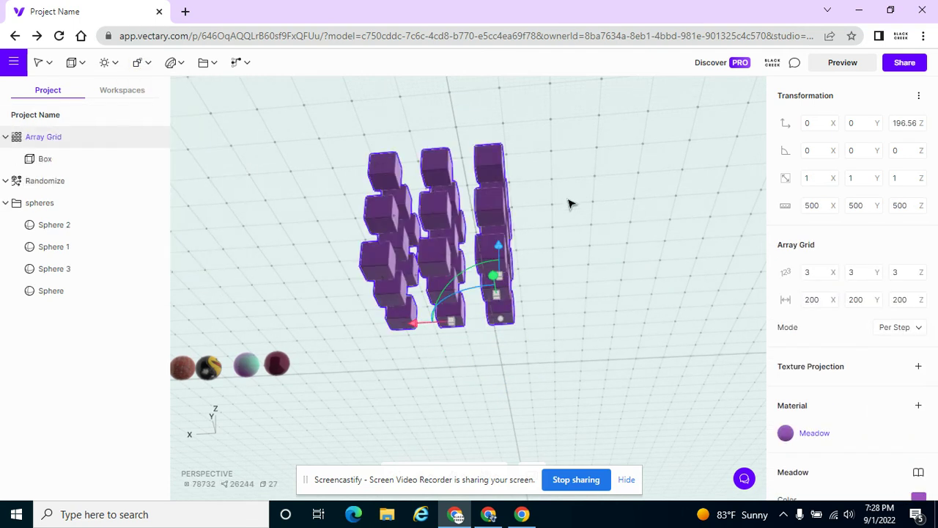
{"action": "left_click_drag", "start_coordinate": [570, 204], "coordinate": [585, 274]}
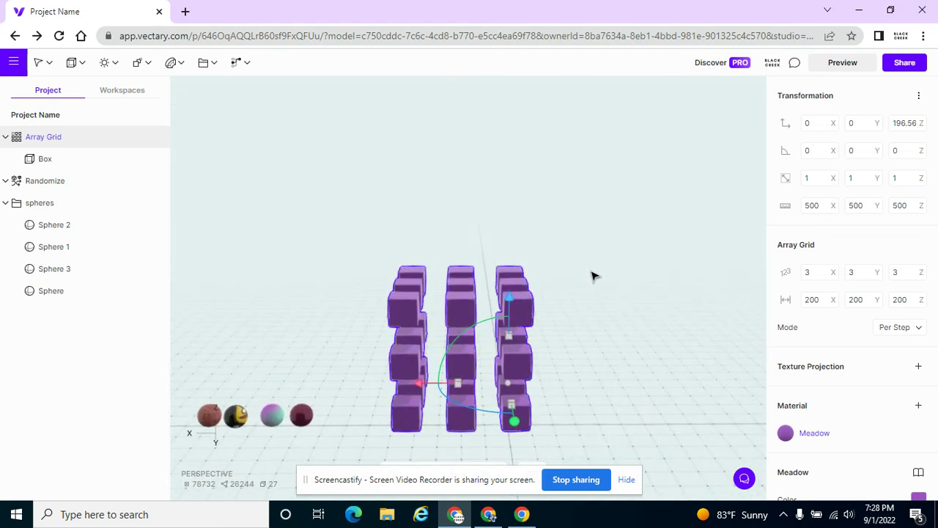
{"action": "left_click_drag", "start_coordinate": [635, 306], "coordinate": [667, 314]}
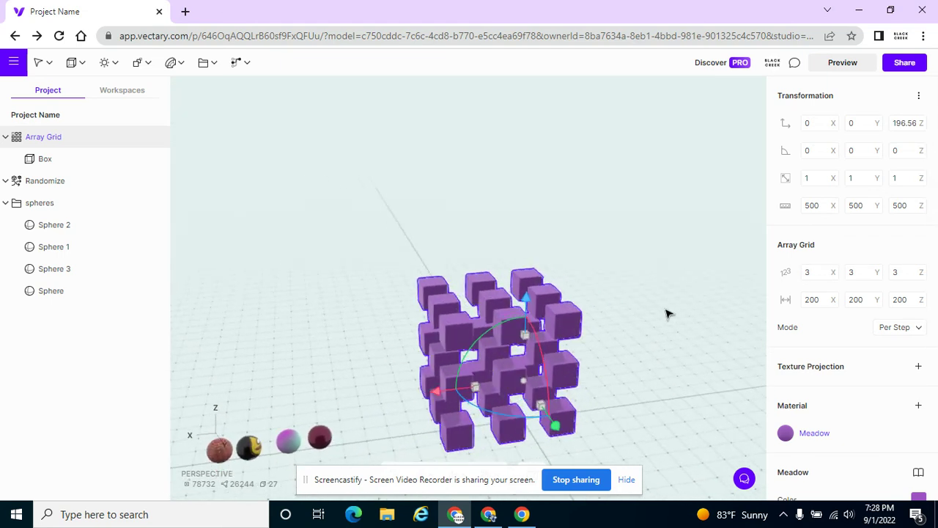
{"action": "left_click", "coordinate": [821, 272]}
Step: Set the grid counts to 5, 3 and 1 for a single layer of cubes
{"action": "key", "text": "Up"}
{"action": "key", "text": "Up"}
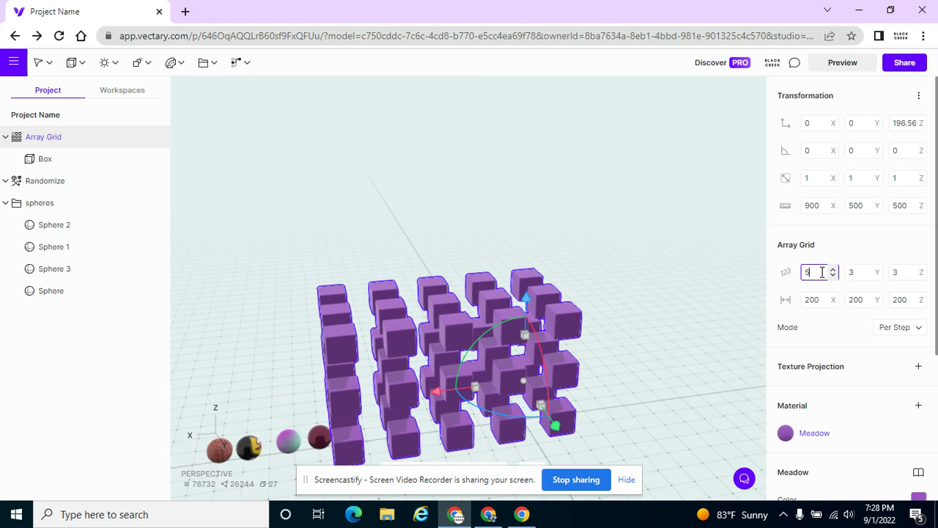
{"action": "type", "text": "1"}
{"action": "key", "text": "Up"}
{"action": "key", "text": "Up"}
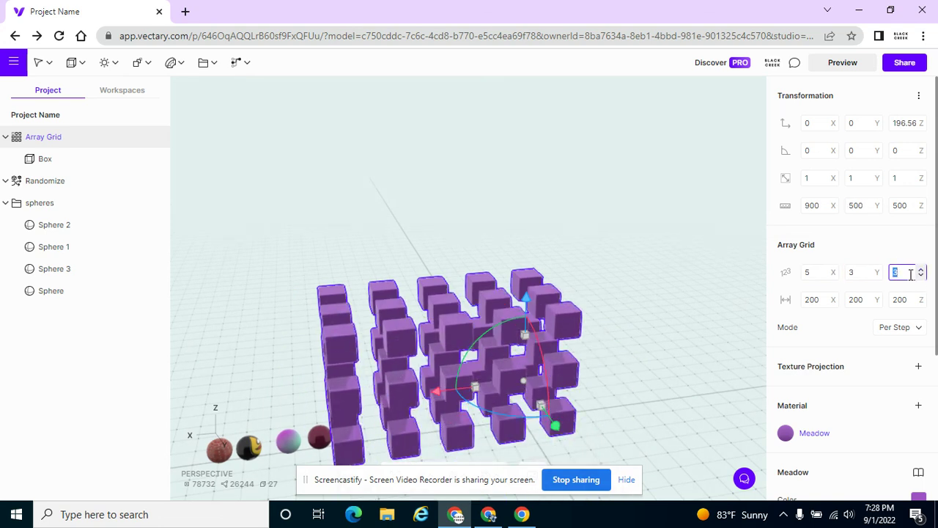
{"action": "type", "text": "1"}
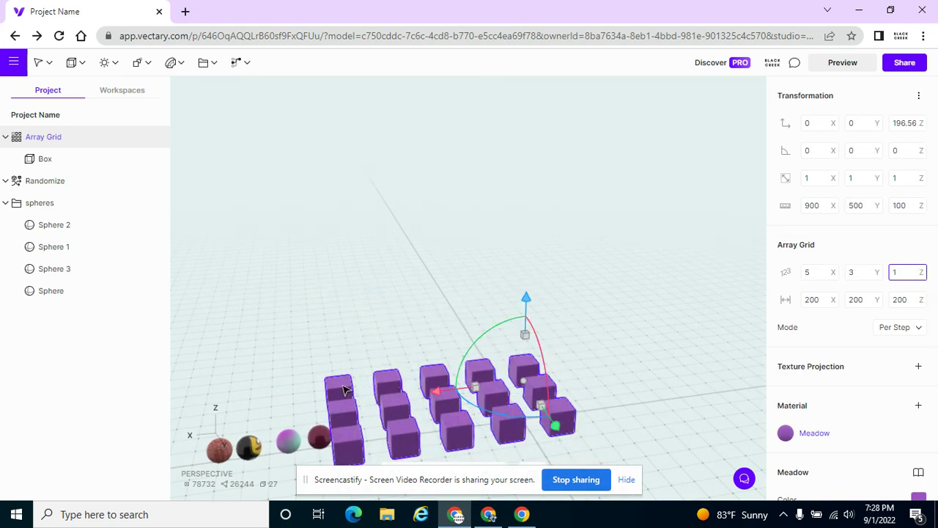
Step: Move the grid to X −341.6, scale X to 0.91, and widen the X spacing to 219
{"action": "left_click_drag", "start_coordinate": [438, 395], "coordinate": [502, 393]}
{"action": "left_click_drag", "start_coordinate": [662, 338], "coordinate": [592, 276]}
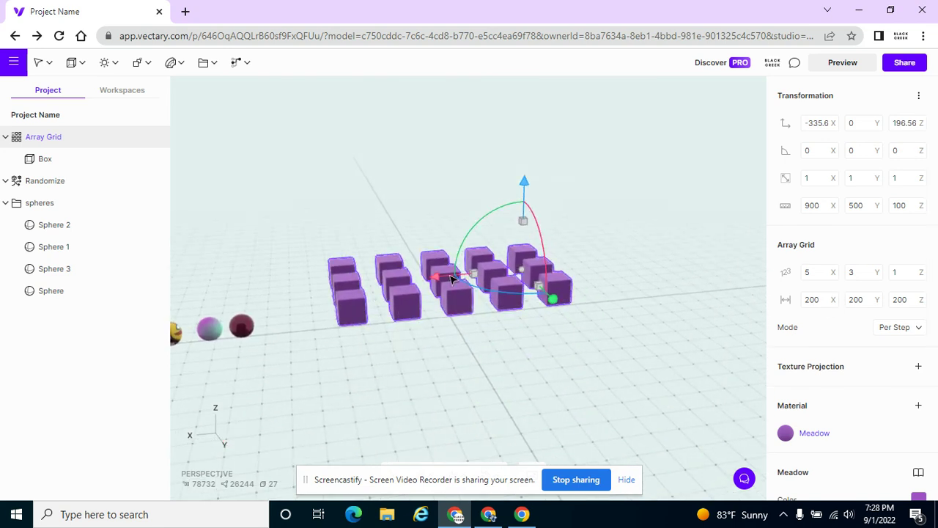
{"action": "left_click_drag", "start_coordinate": [597, 275], "coordinate": [578, 337]}
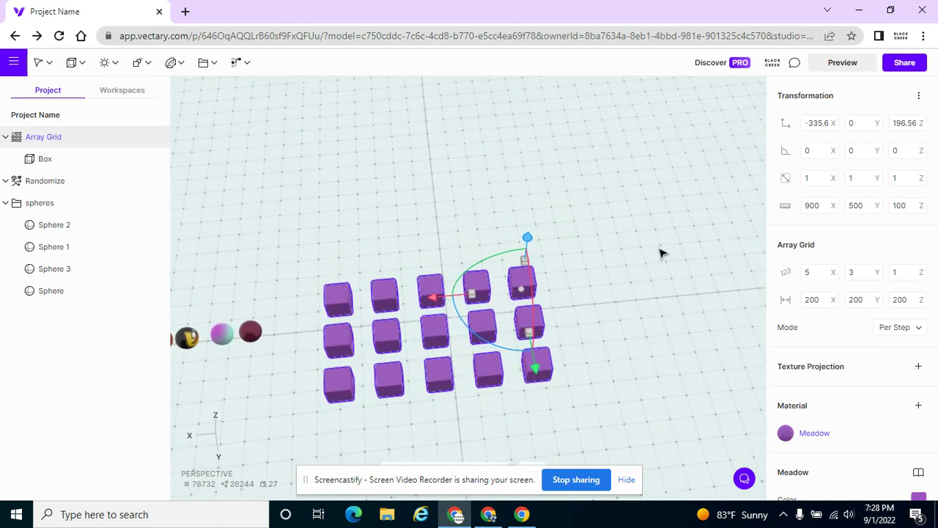
{"action": "left_click_drag", "start_coordinate": [834, 182], "coordinate": [826, 119]}
{"action": "mouse_move", "coordinate": [470, 279]}
{"action": "left_mouse_down"}
{"action": "mouse_move", "coordinate": [465, 241]}
{"action": "mouse_move", "coordinate": [472, 284]}
{"action": "left_mouse_up"}
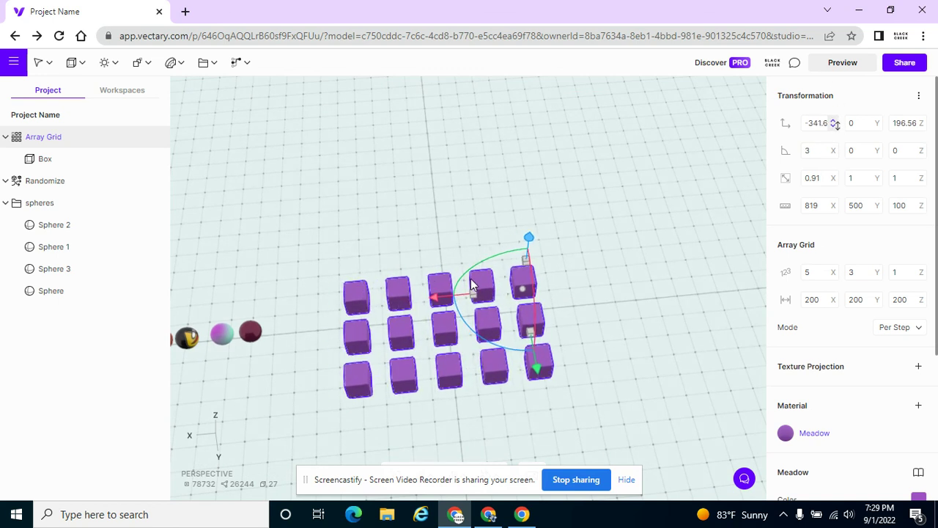
{"action": "left_click_drag", "start_coordinate": [833, 300], "coordinate": [919, 300]}
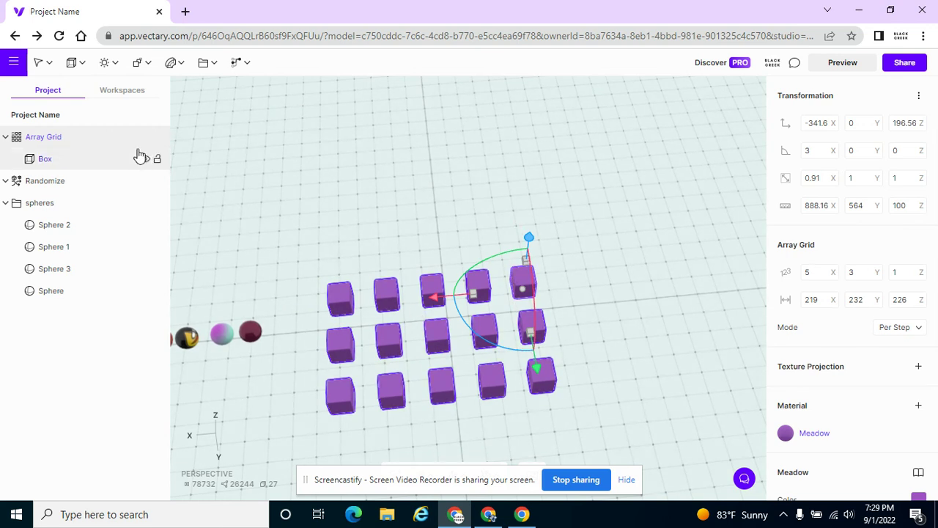
Step: Set the Array Grid Z count to 4 so the 5×3 boxes stack into a block 778 tall
{"action": "left_click", "coordinate": [142, 65]}
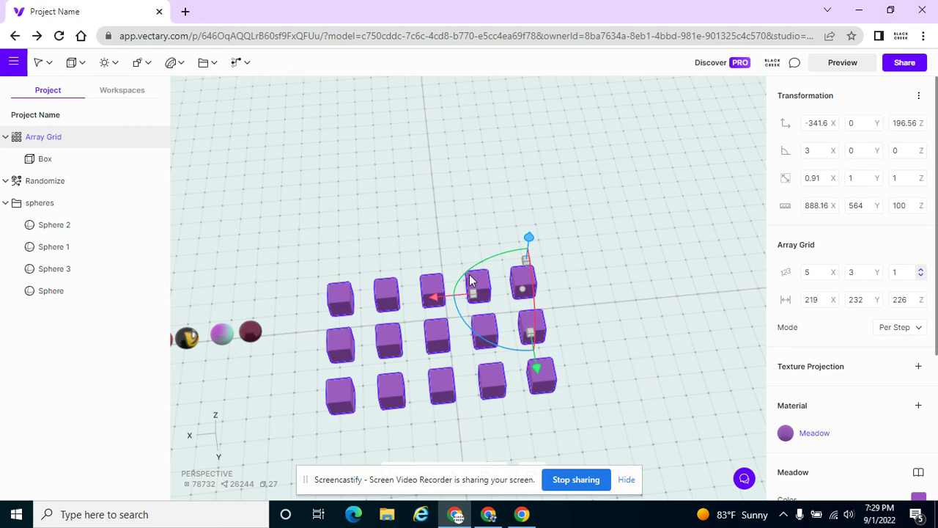
{"action": "left_click", "coordinate": [638, 295]}
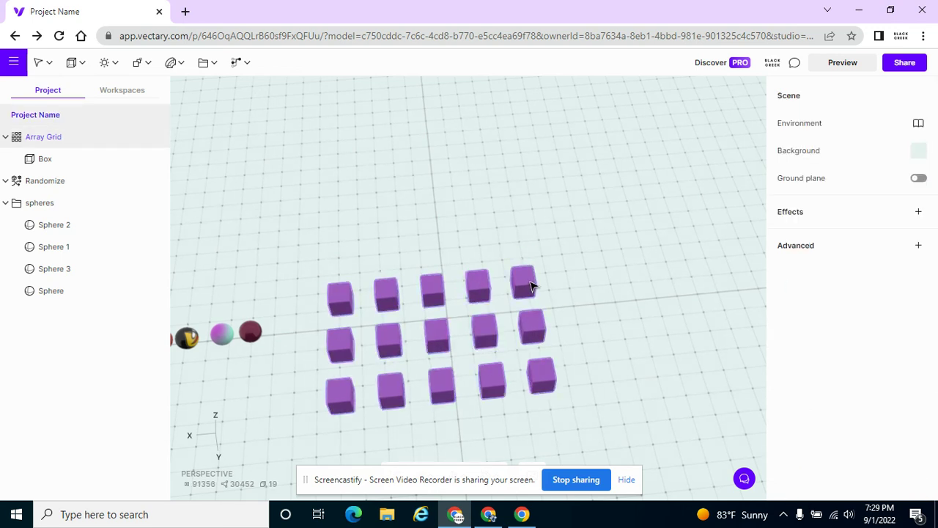
{"action": "key", "text": "ctrl+z"}
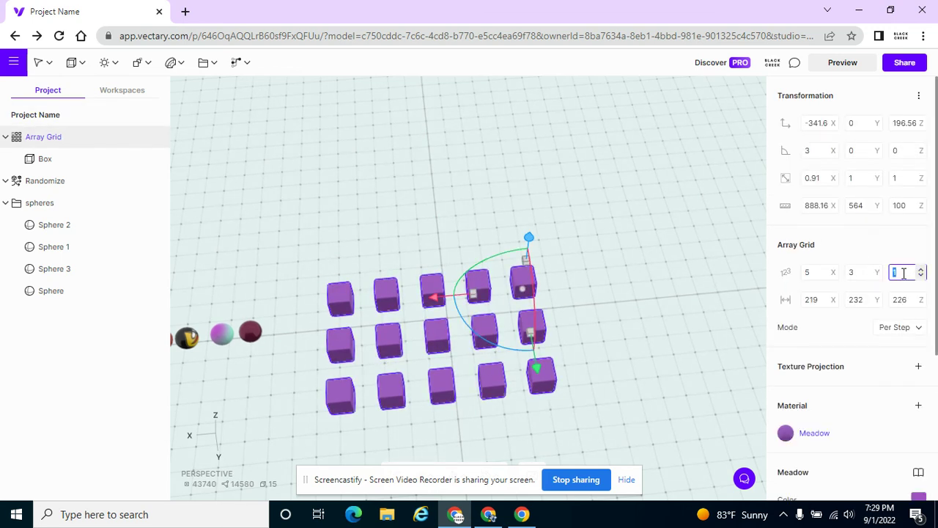
{"action": "type", "text": "4"}
{"action": "left_click_drag", "start_coordinate": [695, 273], "coordinate": [684, 231]}
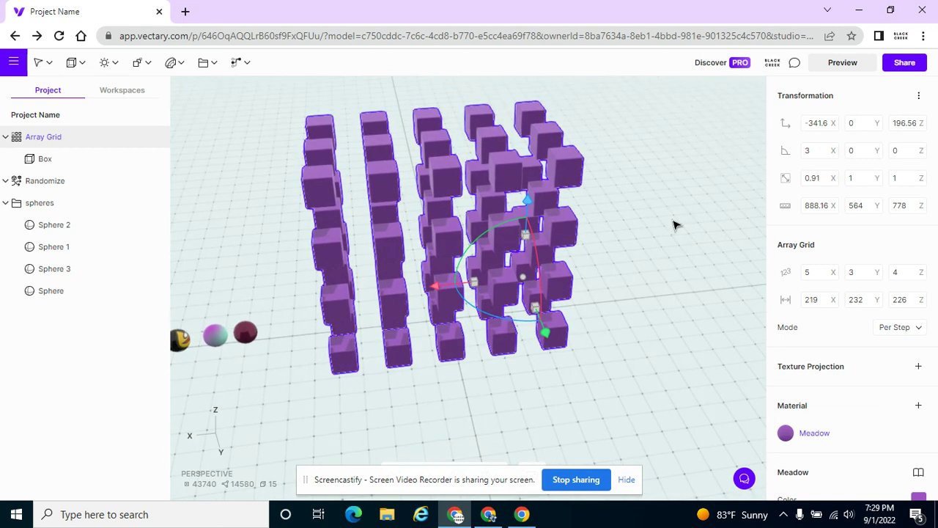